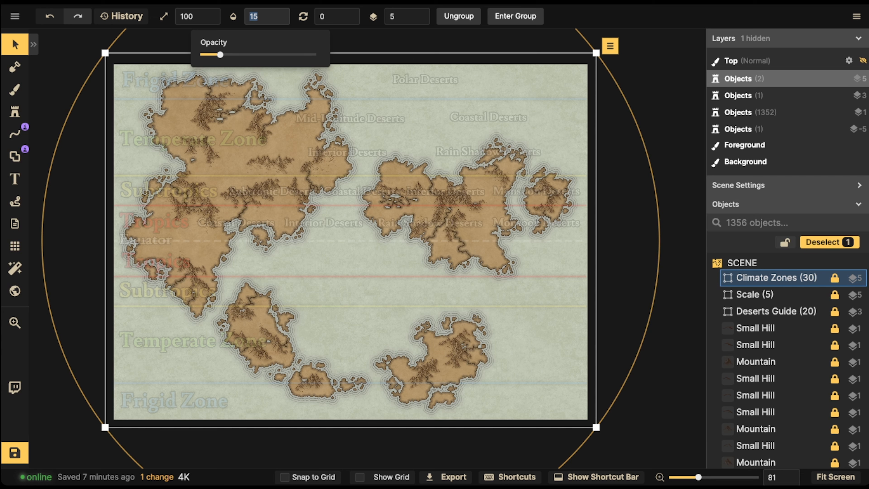
Set the Climate Zones group's opacity to 15 and the Deserts Guide group's opacity to 100.
key("Return")
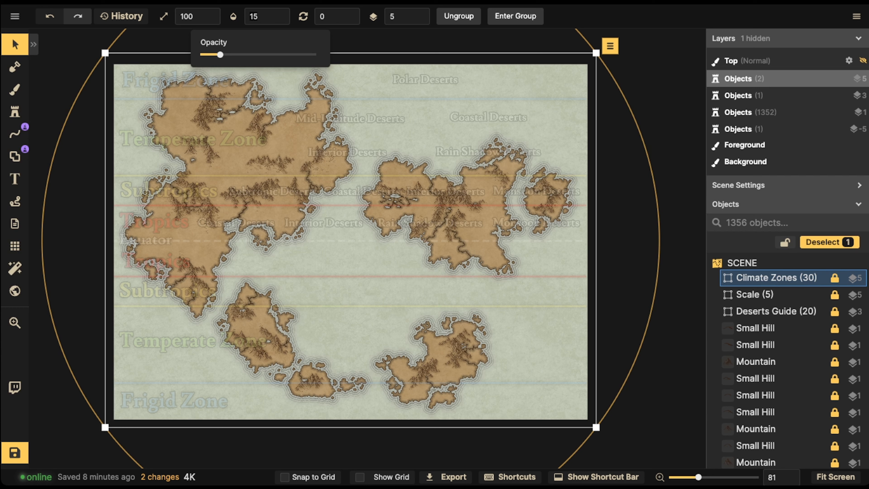
left_click(260, 16)
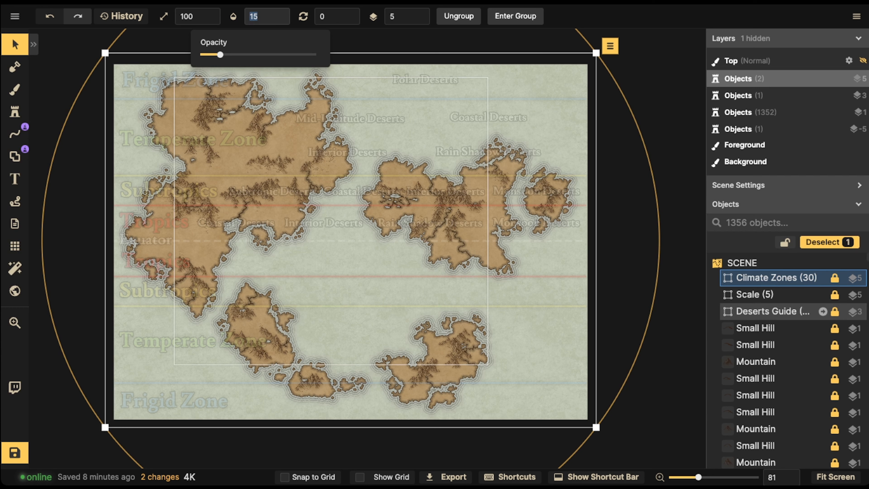
left_click(766, 311)
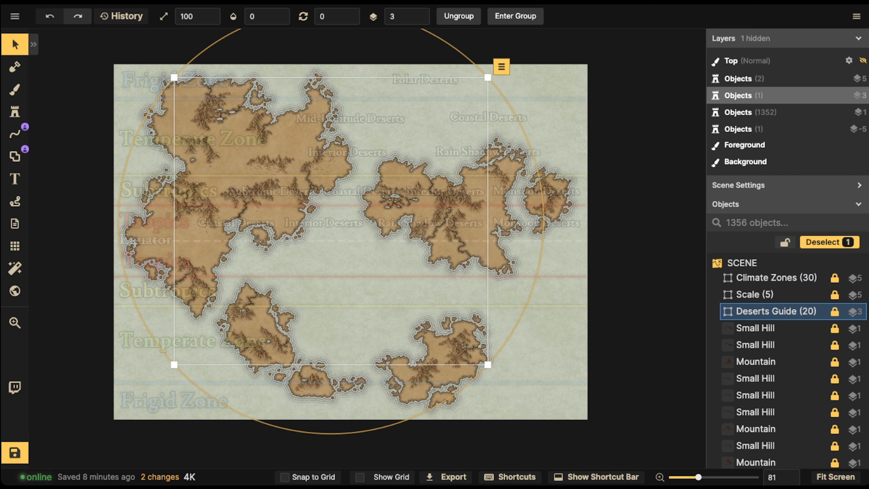
left_click(260, 16)
type("100")
key("Return")
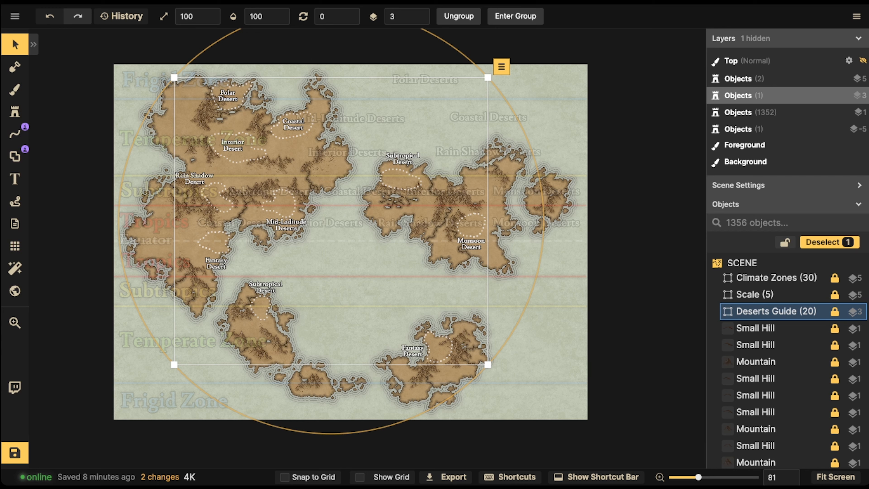
Show the square grid over the map, hide it again and close the grid options.
left_click(15, 245)
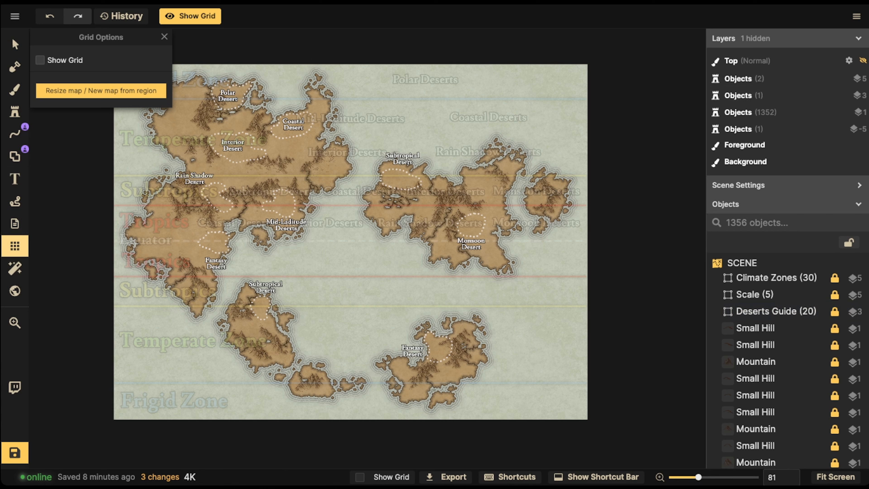
left_click(39, 60)
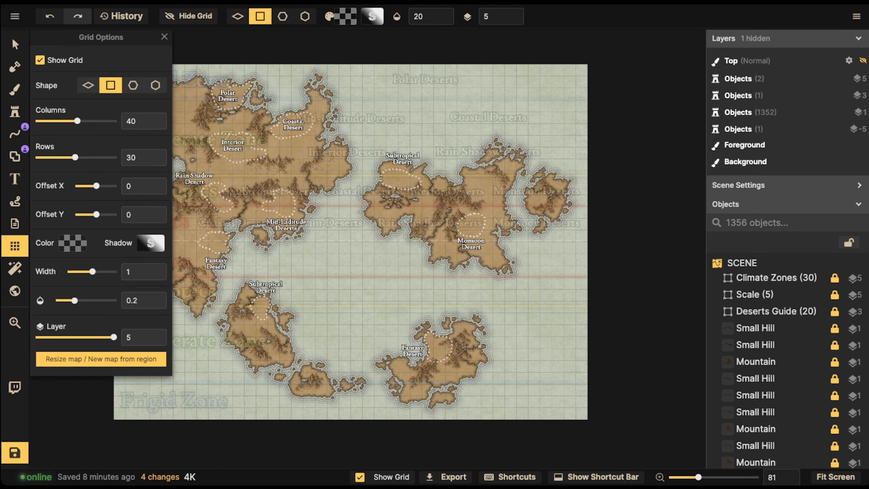
left_click(40, 60)
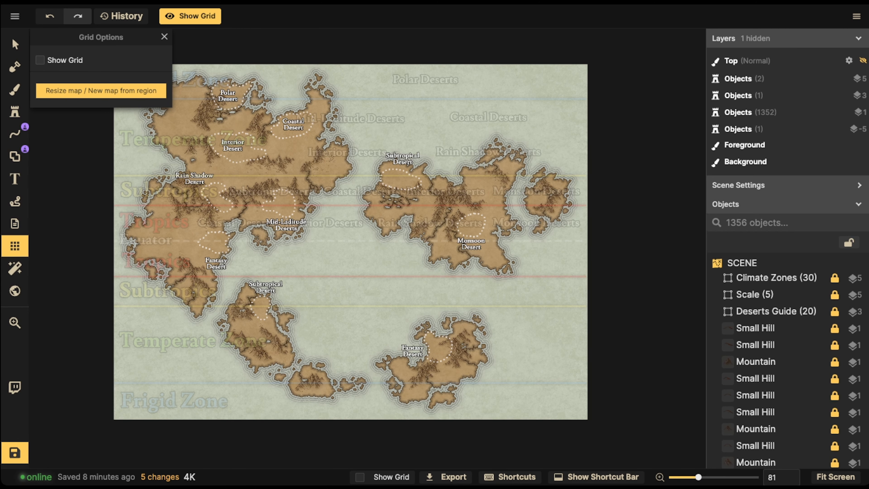
left_click(164, 36)
Outline the bay north of the Coastal Desert using a free-draw line with the recent red stroke, and delete the outline.
scroll(226, 101, "up", 5)
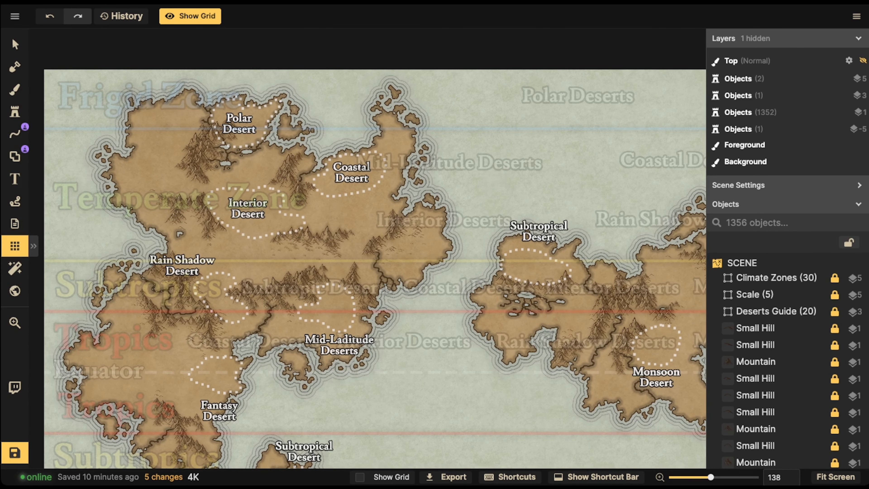
scroll(46, 82, "up", 4)
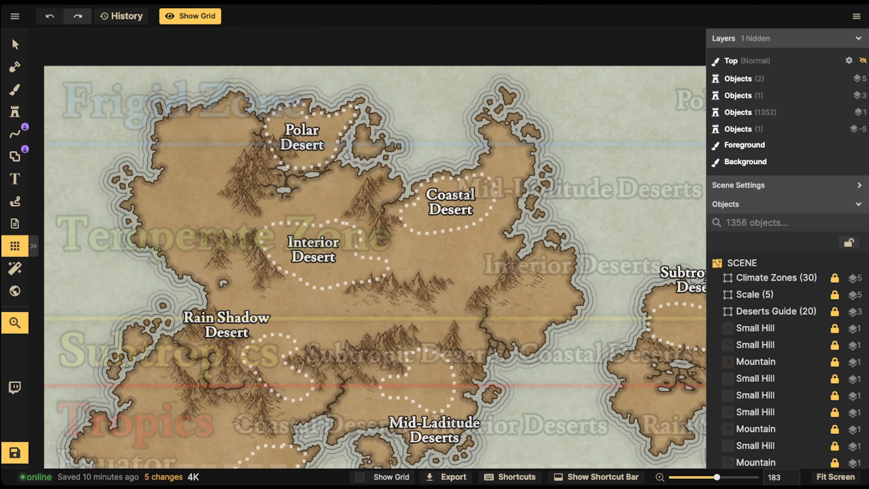
scroll(368, 267, "right", 5)
left_click(15, 134)
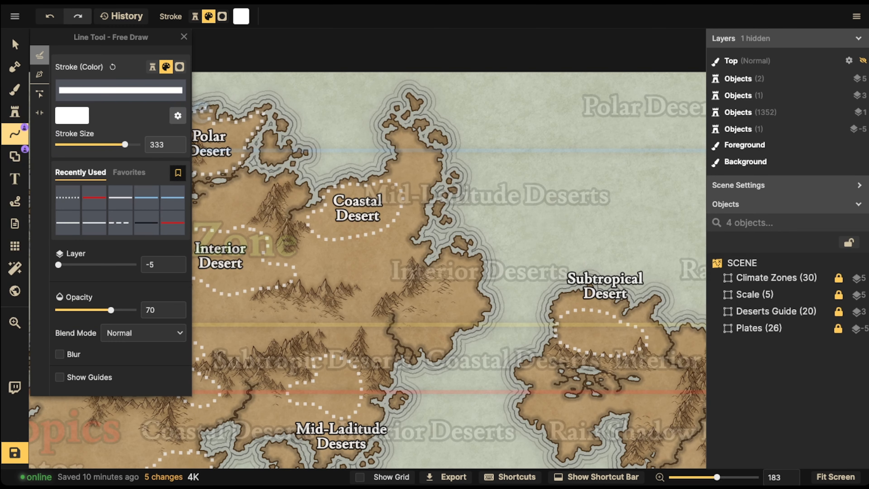
left_click(94, 198)
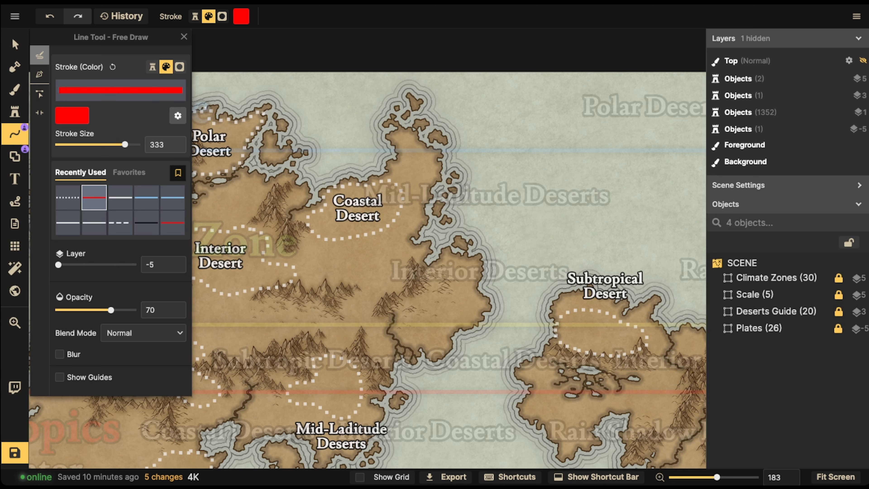
mouse_move(276, 101)
left_mouse_down()
mouse_move(318, 187)
mouse_move(377, 167)
mouse_move(381, 121)
mouse_move(400, 91)
mouse_move(276, 102)
left_mouse_up()
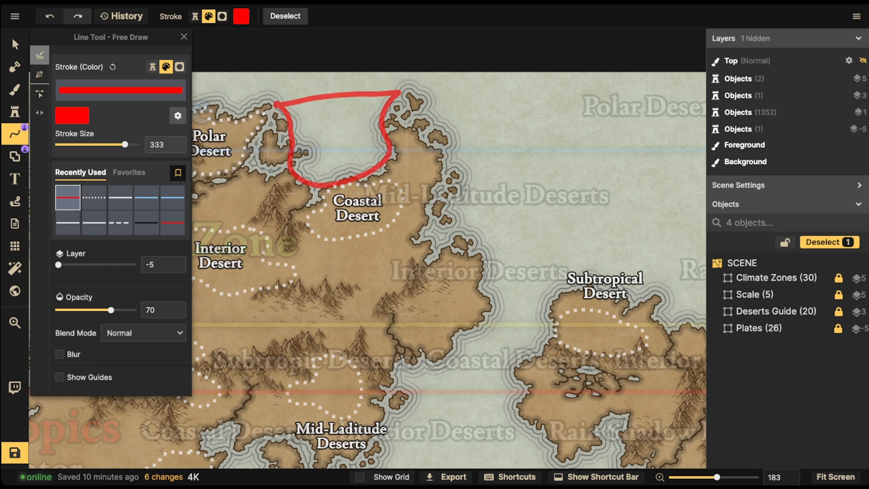
key("Delete")
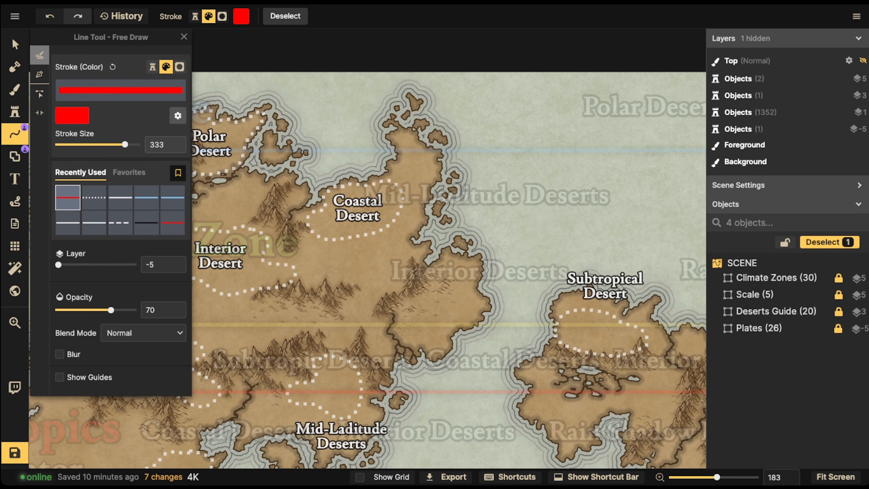
Circle the Interior Desert with a red freehand line and undo the stroke.
scroll(449, 263, "left", 5)
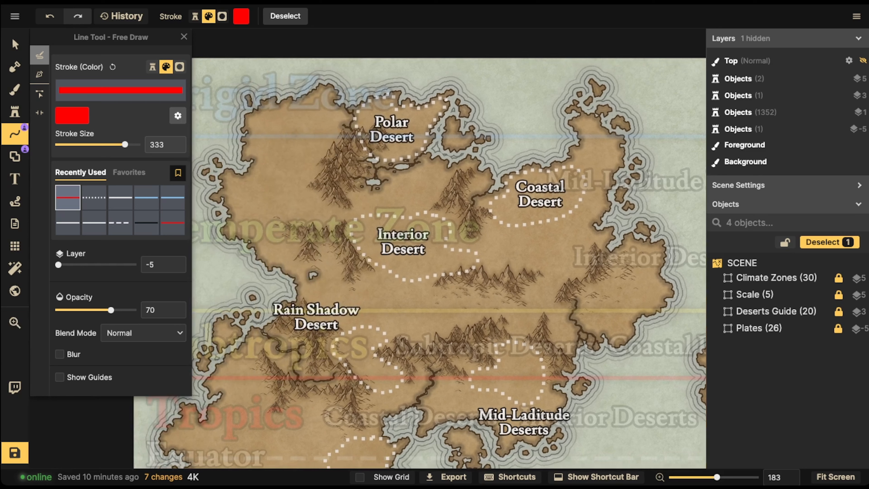
mouse_move(419, 209)
left_mouse_down()
mouse_move(370, 265)
mouse_move(455, 225)
mouse_move(390, 220)
left_mouse_up()
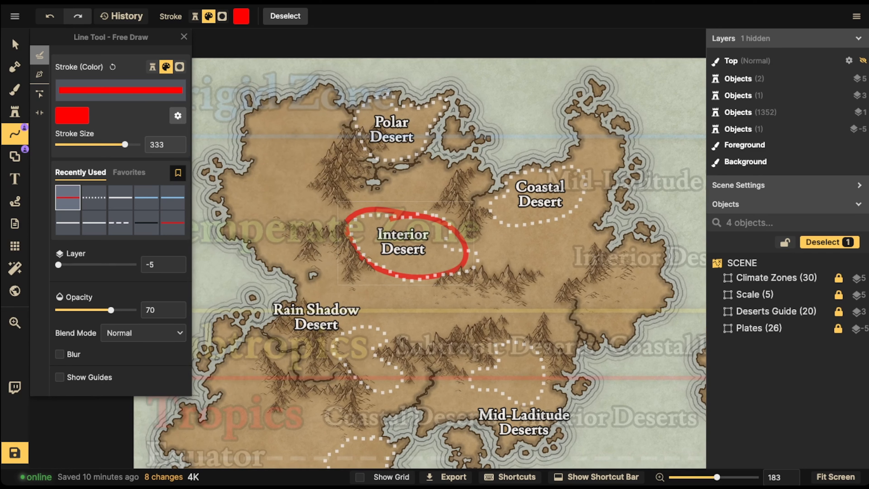
key("ctrl+z")
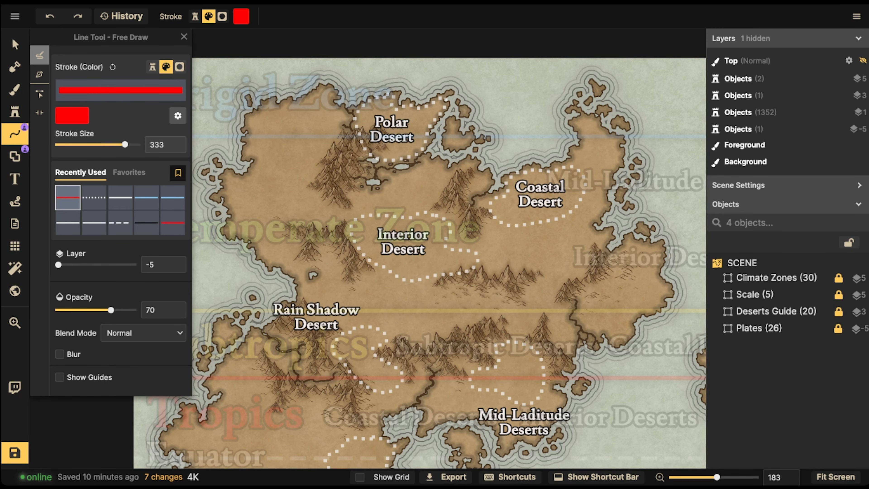
Trace the dotted Rain Shadow Desert area with a red freehand line and delete the line.
scroll(419, 250, "down", 5)
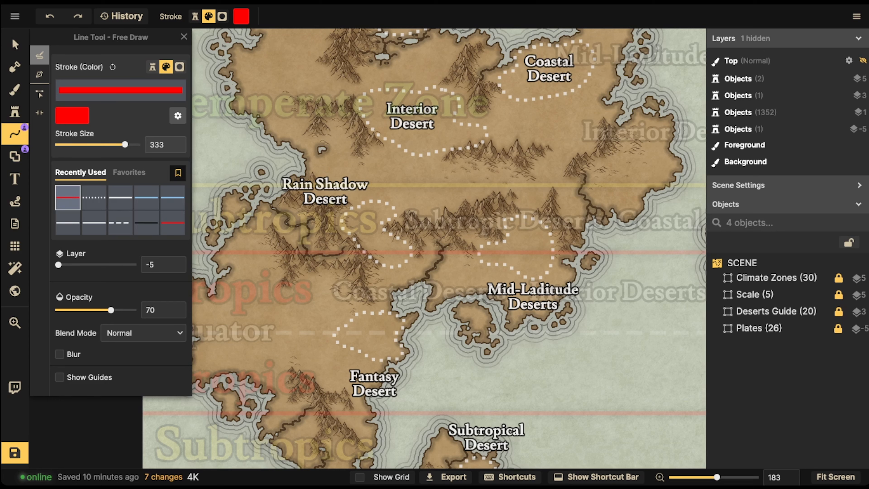
mouse_move(380, 203)
left_mouse_down()
mouse_move(337, 225)
mouse_move(363, 253)
mouse_move(385, 261)
mouse_move(412, 249)
mouse_move(391, 230)
mouse_move(388, 206)
left_mouse_up()
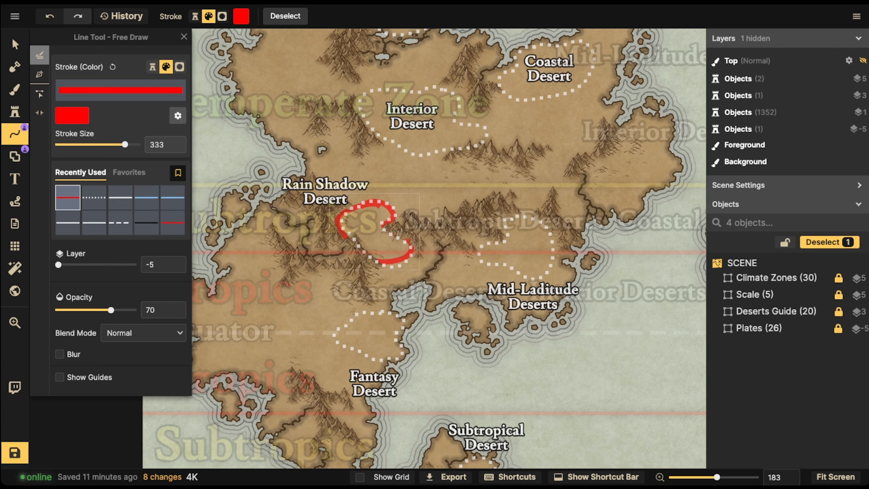
key("Delete")
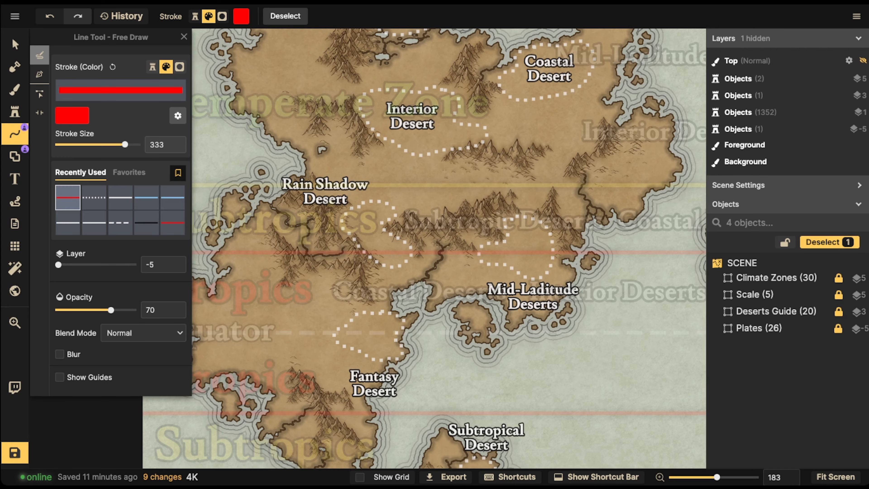
Trace the dotted Mid-Laditude Deserts area with a red freehand line and undo the stroke.
left_click_drag(479, 240, 376, 233)
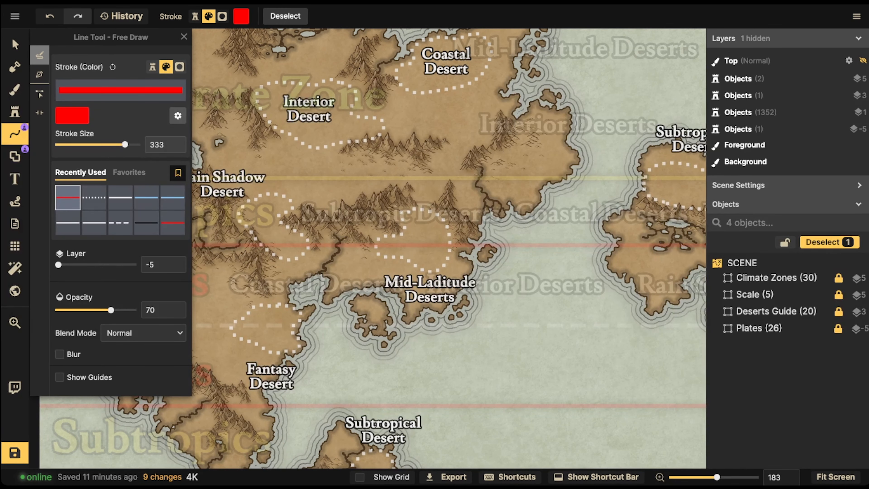
mouse_move(420, 207)
left_mouse_down()
mouse_move(400, 213)
mouse_move(375, 253)
mouse_move(452, 261)
mouse_move(441, 214)
left_mouse_up()
left_click_drag(411, 240, 562, 244)
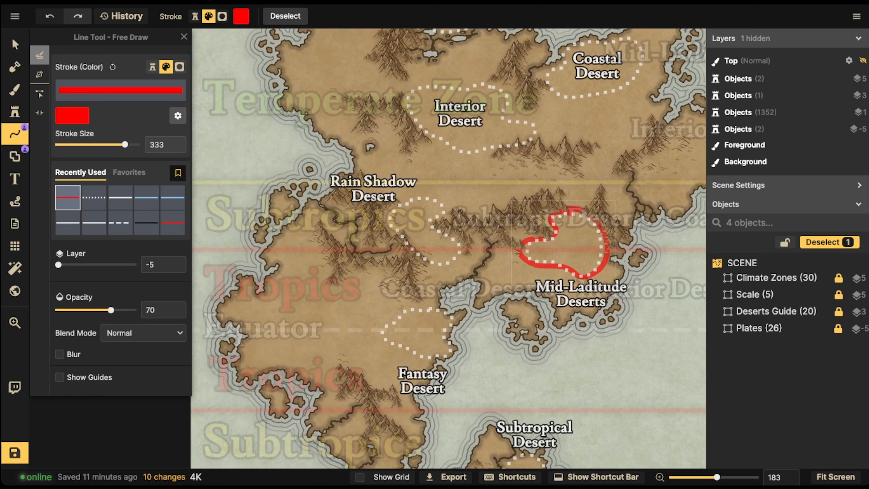
key("ctrl+z")
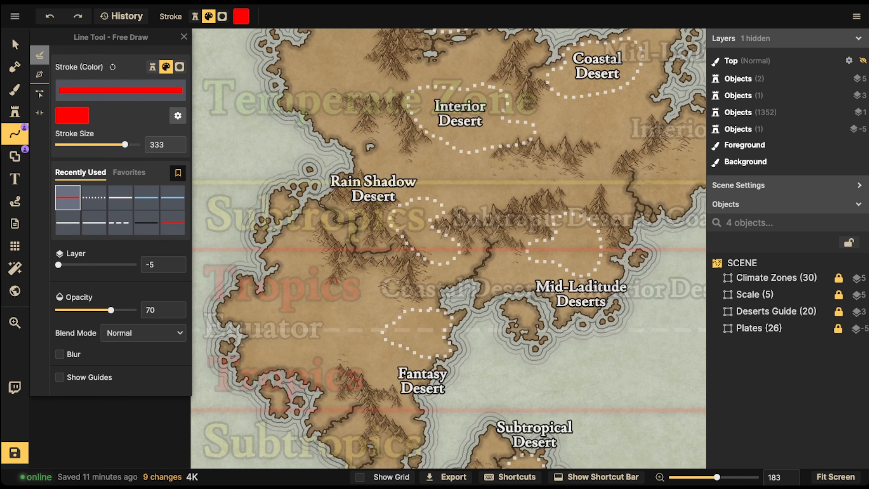
Trace the Fantasy Desert on the equator's coast with a red freehand line and undo the stroke.
scroll(448, 249, "down", 5)
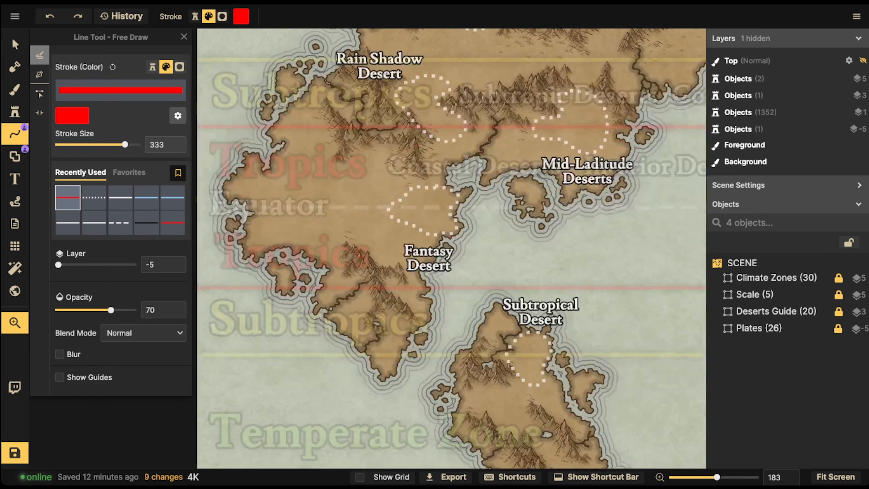
mouse_move(450, 165)
left_mouse_down()
mouse_move(398, 189)
mouse_move(417, 207)
mouse_move(459, 219)
mouse_move(474, 173)
mouse_move(445, 164)
left_mouse_up()
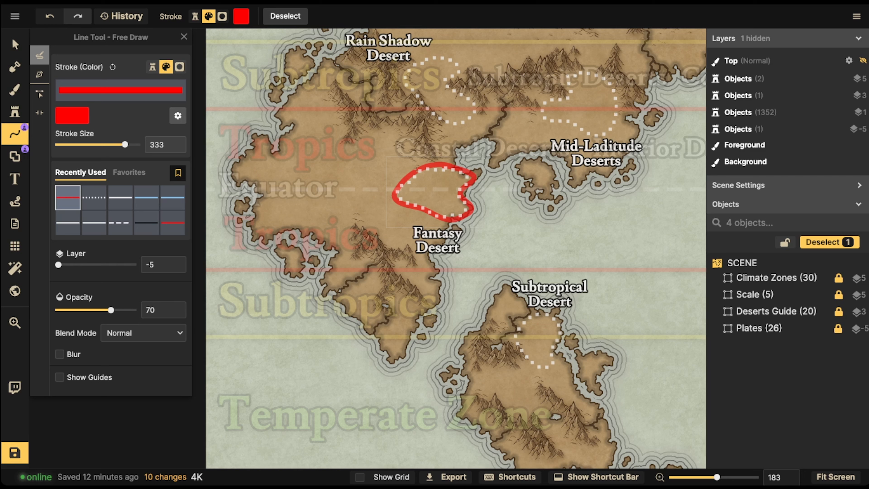
key("ctrl+z")
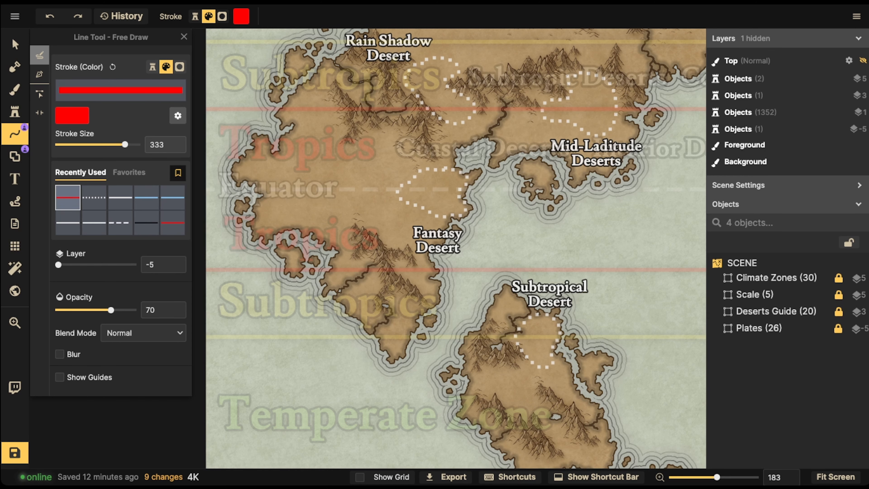
Mark the southern Subtropical Desert, the ocean area around it and the land just south with red freehand outlines, and undo them all.
mouse_move(551, 317)
left_mouse_down()
mouse_move(432, 261)
mouse_move(399, 300)
mouse_move(431, 264)
left_mouse_up()
scroll(445, 246, "left", 10)
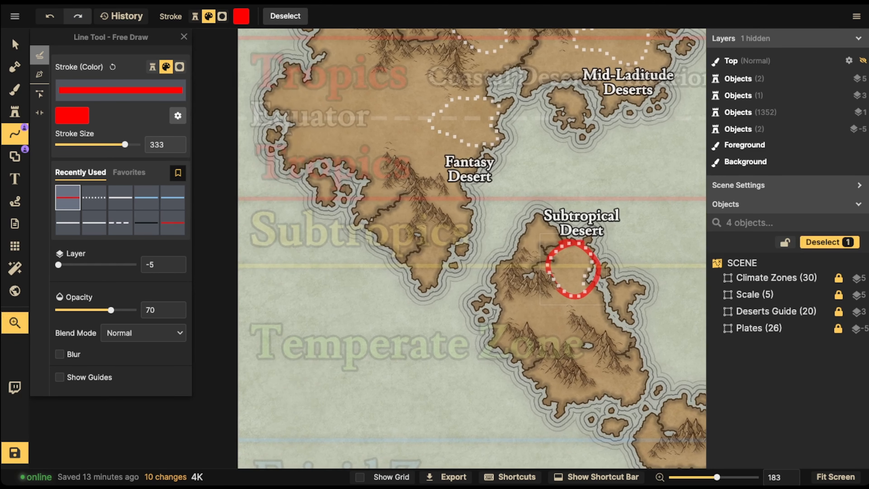
mouse_move(543, 199)
left_mouse_down()
mouse_move(629, 207)
mouse_move(486, 277)
mouse_move(544, 200)
left_mouse_up()
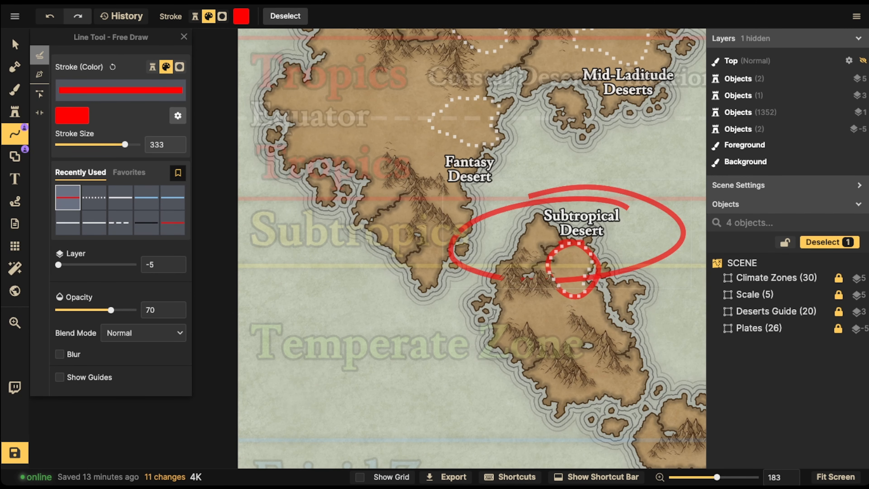
mouse_move(502, 266)
left_mouse_down()
mouse_move(622, 311)
mouse_move(503, 272)
left_mouse_up()
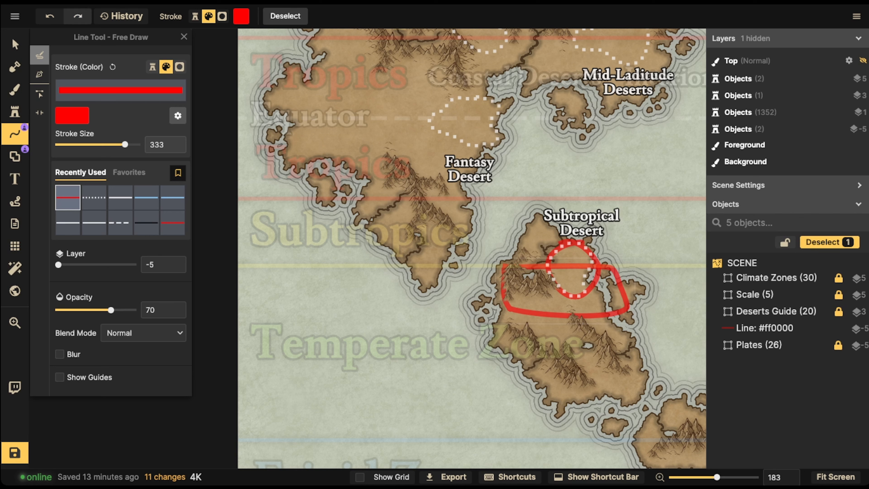
key("ctrl+z")
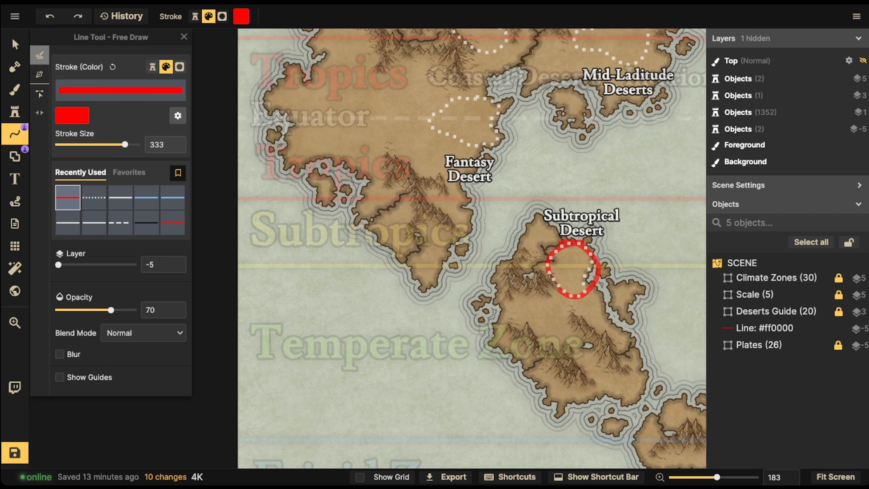
key("ctrl+z")
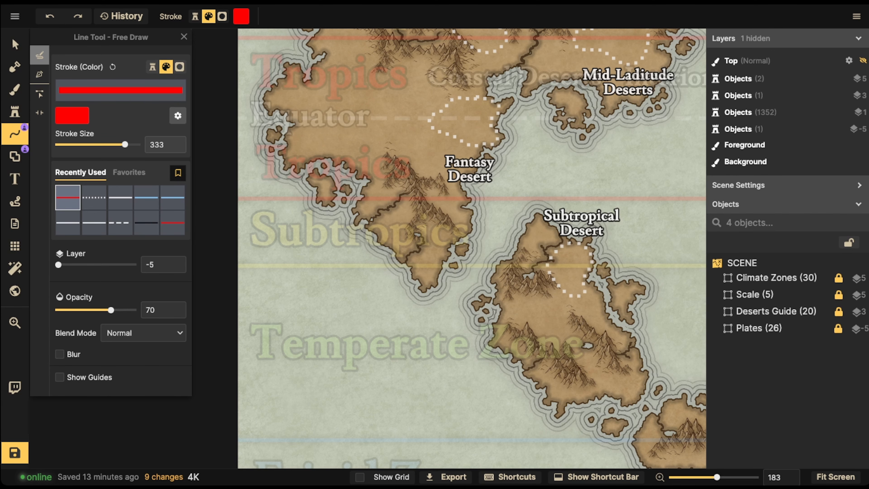
Circle the Fantasy Desert on the southeastern continent with a red freehand line and undo the stroke.
key("space")
left_click_drag(633, 274, 119, 144)
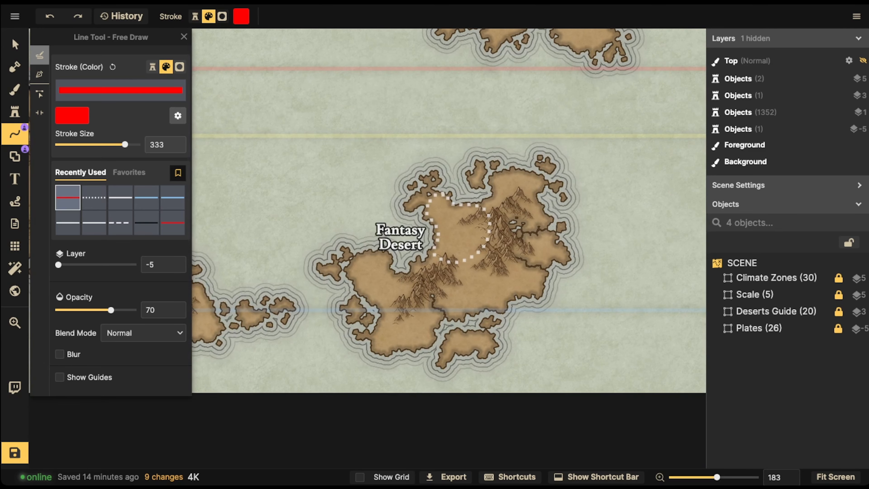
mouse_move(447, 189)
left_mouse_down()
mouse_move(440, 191)
mouse_move(500, 205)
left_mouse_up()
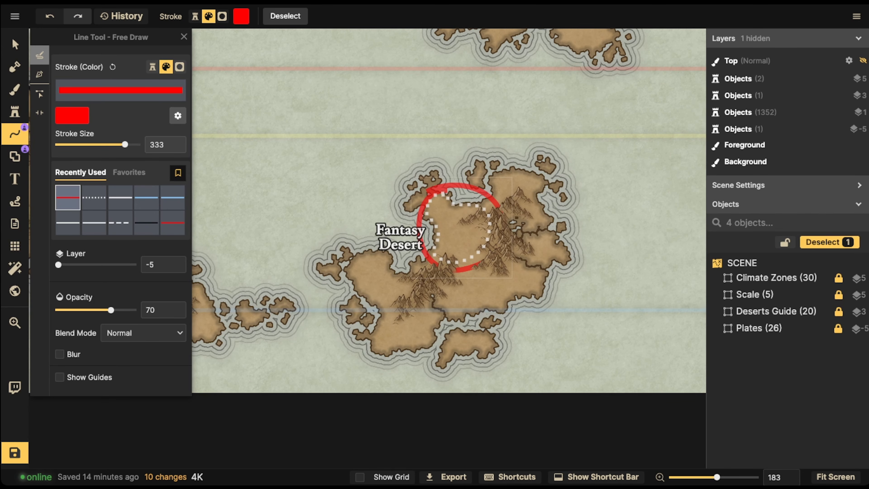
key("ctrl+z")
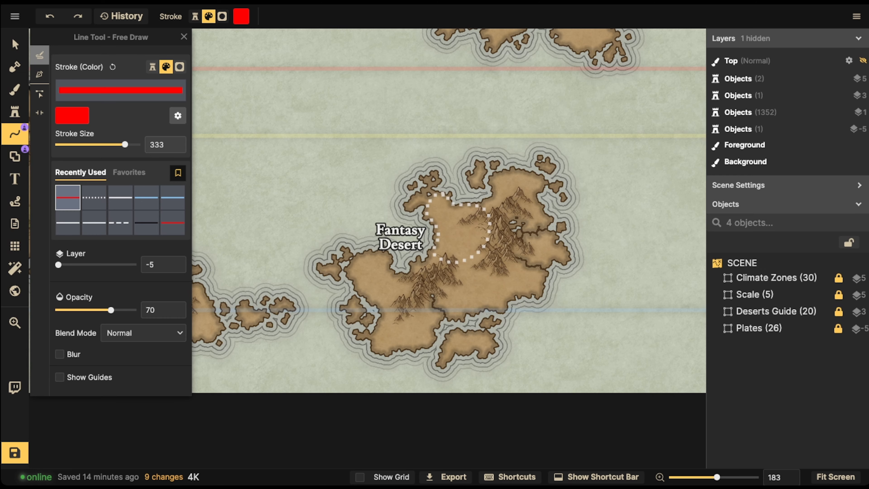
Trace the dotted Monsoon Desert on the eastern continent with a red freehand line and undo the stroke.
left_click_drag(444, 137, 472, 453)
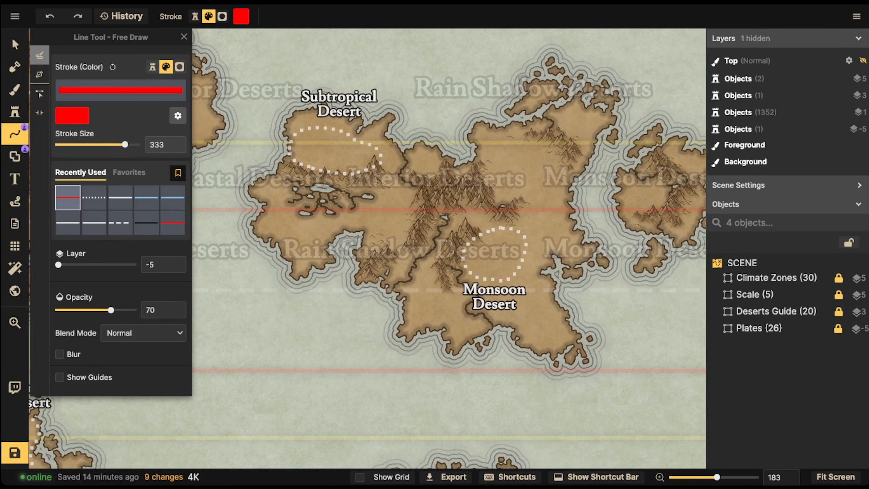
mouse_move(506, 227)
left_mouse_down()
mouse_move(486, 277)
mouse_move(505, 226)
left_mouse_up()
key("ctrl+z")
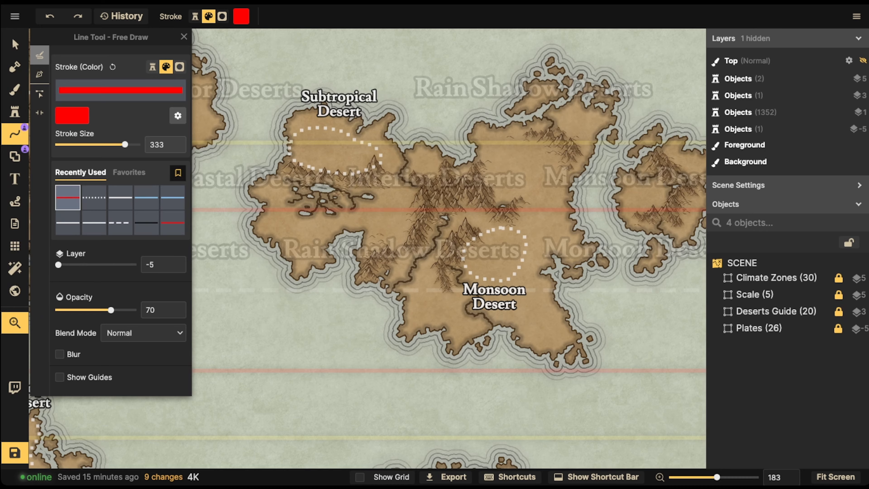
Circle the Subtropical Desert on the eastern continent with a red freehand line.
scroll(450, 249, "up", 5)
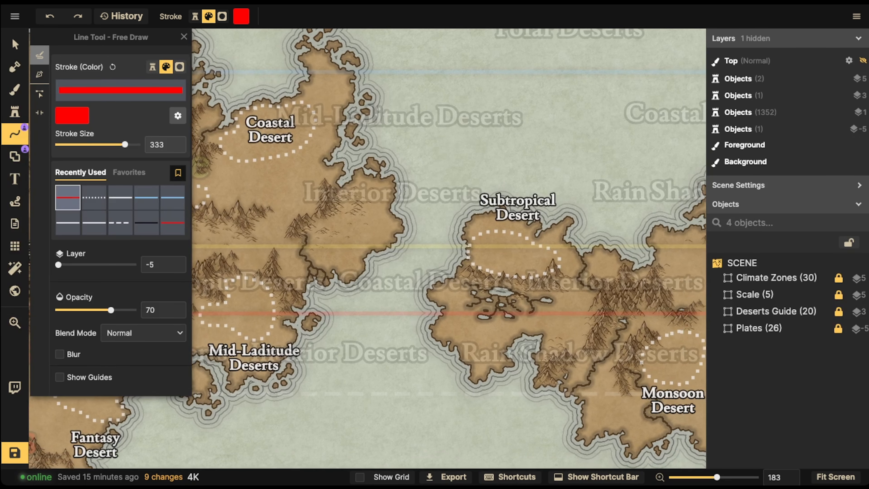
mouse_move(460, 262)
left_mouse_down()
mouse_move(547, 229)
mouse_move(486, 279)
left_mouse_up()
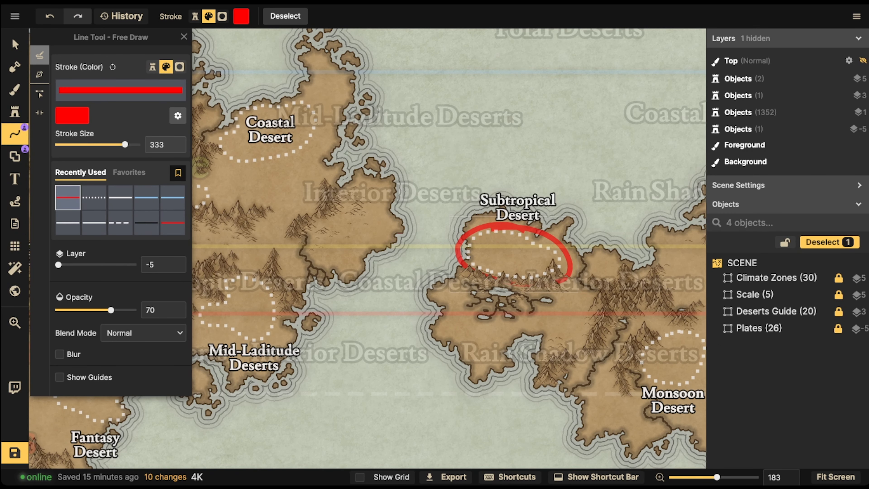